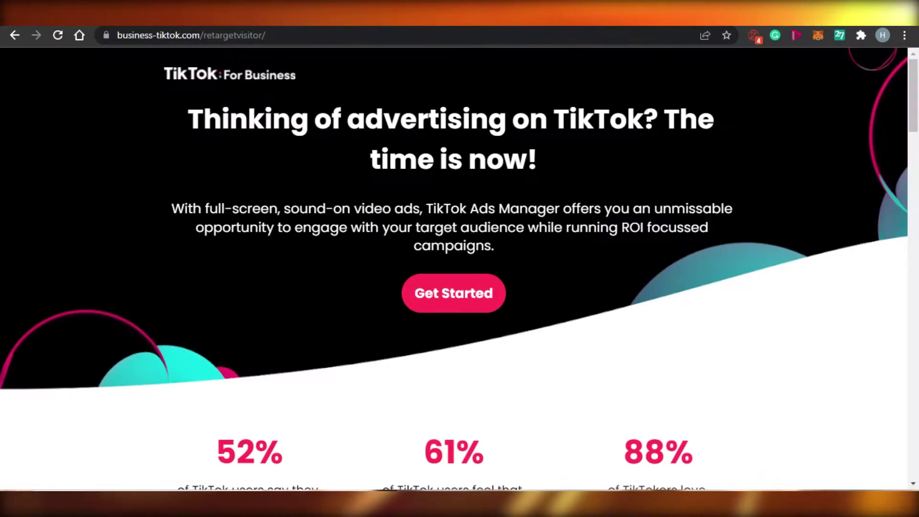
Step: Scroll down the TikTok For Business landing page and back up to the top
{"action": "scroll", "coordinate": [917, 167], "scroll_direction": "down", "scroll_amount": 8}
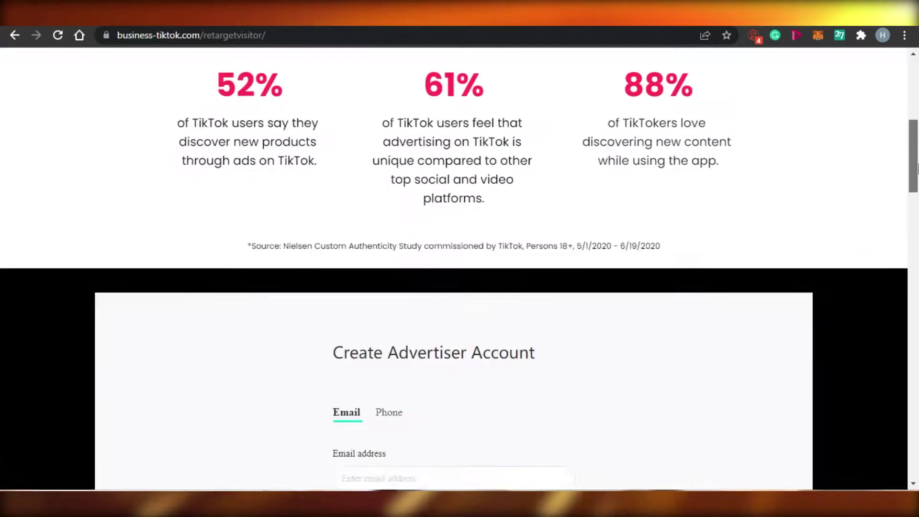
{"action": "left_click_drag", "start_coordinate": [917, 167], "coordinate": [917, 81]}
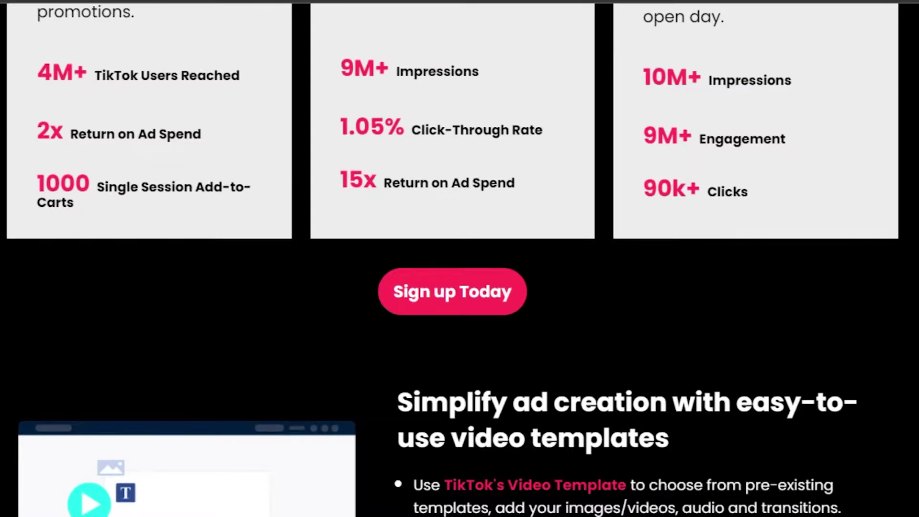
{"action": "scroll", "coordinate": [497, 200], "scroll_direction": "down", "scroll_amount": 1}
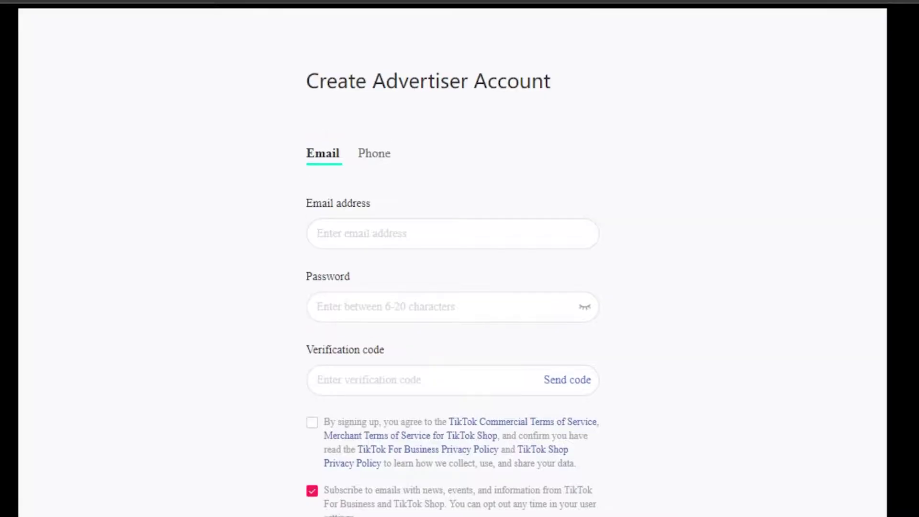
{"action": "scroll", "coordinate": [460, 259], "scroll_direction": "up", "scroll_amount": 5}
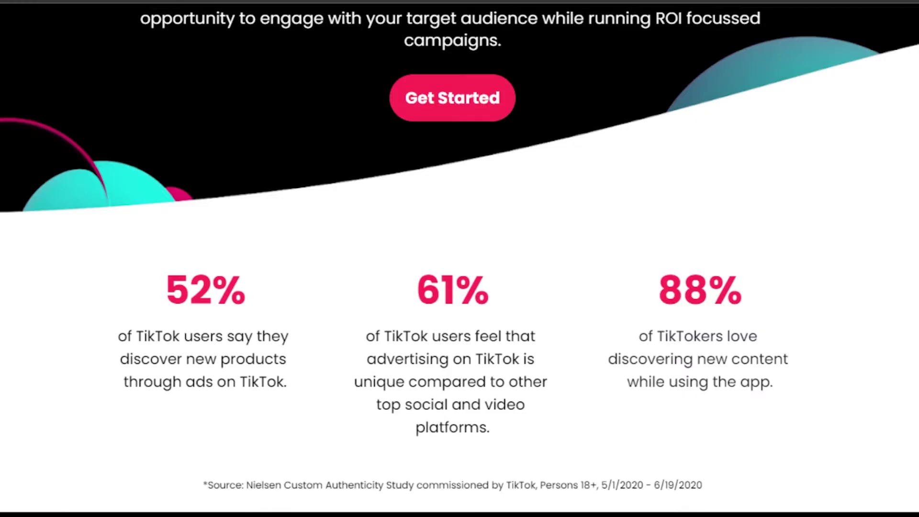
{"action": "scroll", "coordinate": [459, 259], "scroll_direction": "up", "scroll_amount": 4}
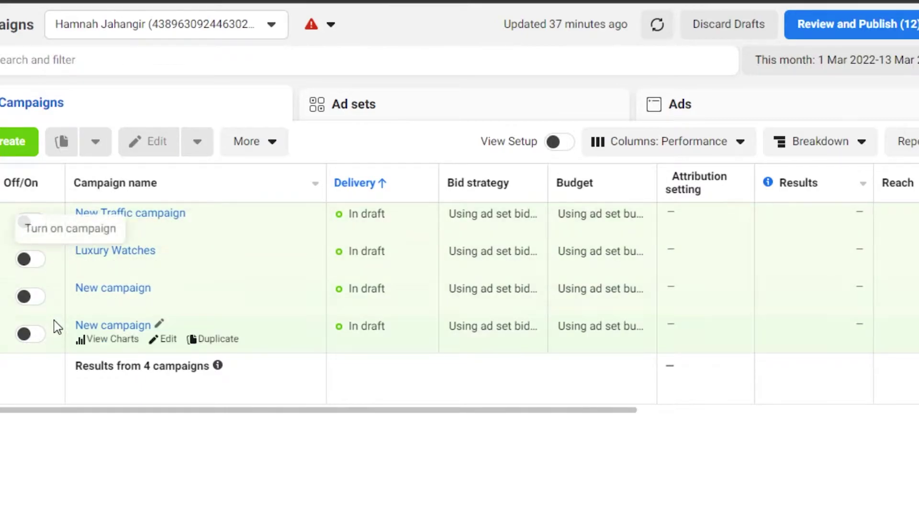
Step: Switch the table to the draft ads, then start a new campaign
{"action": "left_click", "coordinate": [671, 116]}
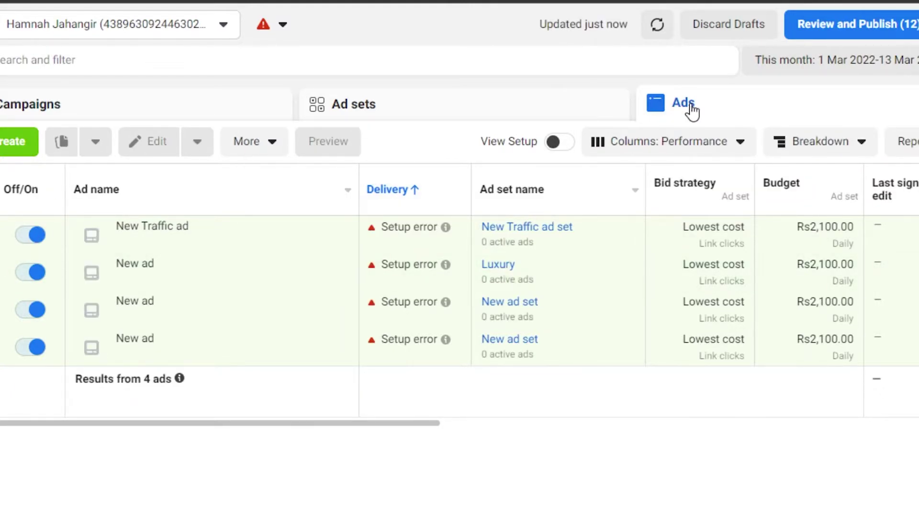
{"action": "left_click", "coordinate": [2, 146]}
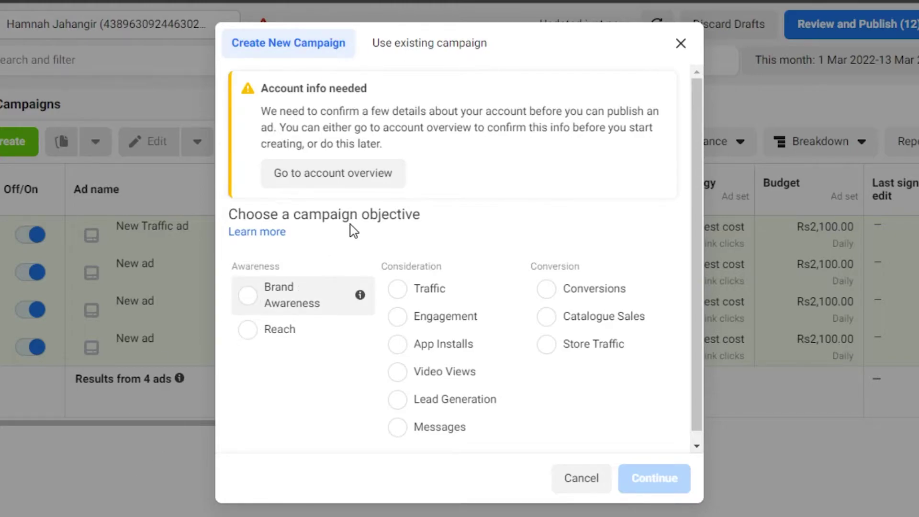
Step: Choose Traffic as the campaign objective and dismiss the conversions recommendation
{"action": "left_click", "coordinate": [397, 289]}
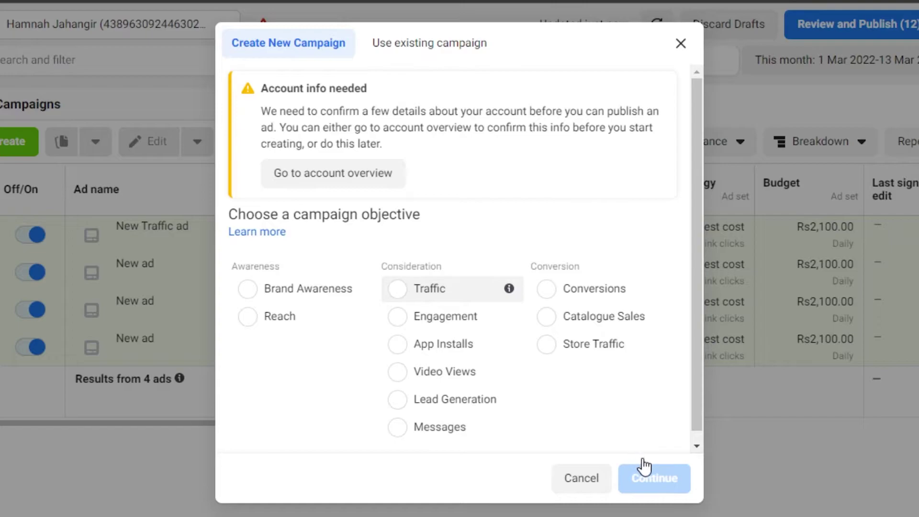
{"action": "left_click", "coordinate": [654, 481]}
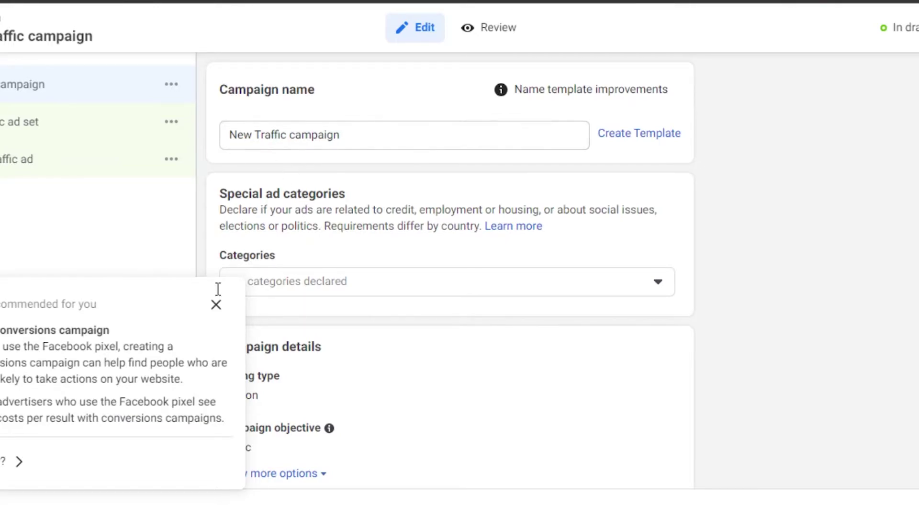
{"action": "left_click", "coordinate": [216, 305]}
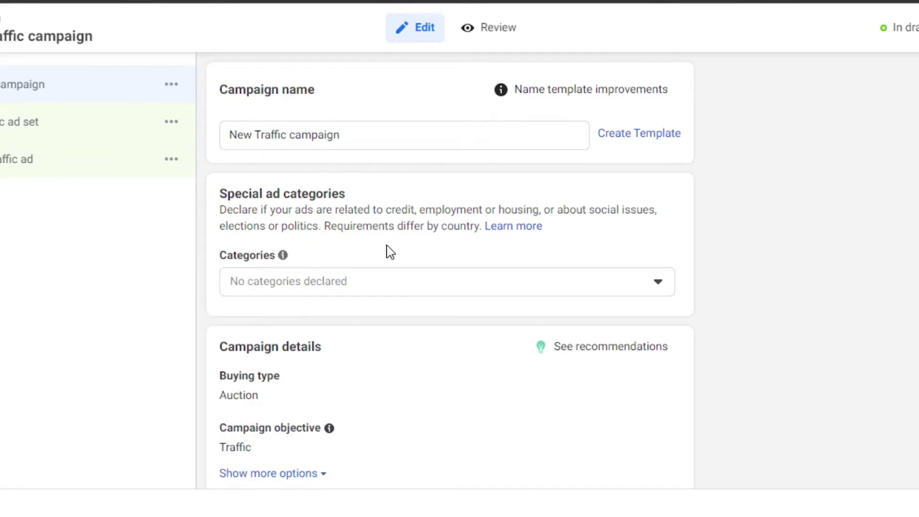
Step: Declare the Social issues, elections or politics special ad category
{"action": "scroll", "coordinate": [736, 190], "scroll_direction": "down", "scroll_amount": 5}
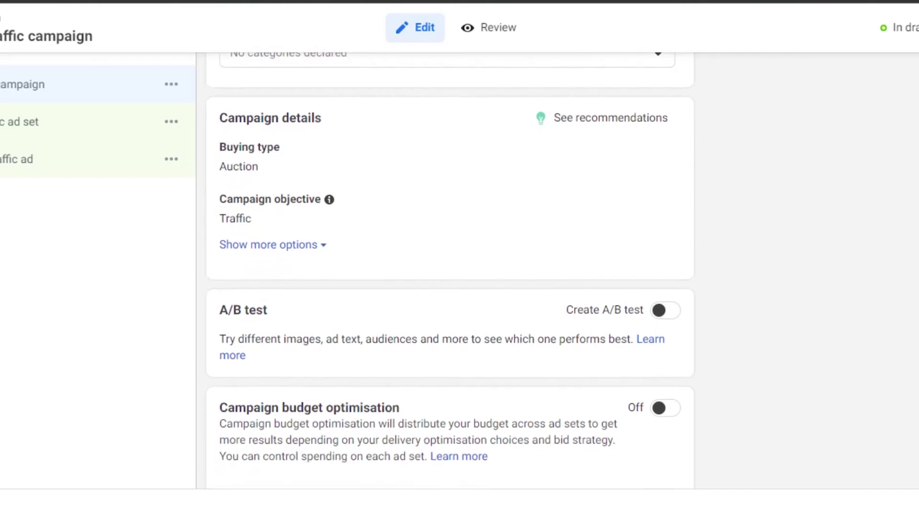
{"action": "scroll", "coordinate": [449, 270], "scroll_direction": "up", "scroll_amount": 3}
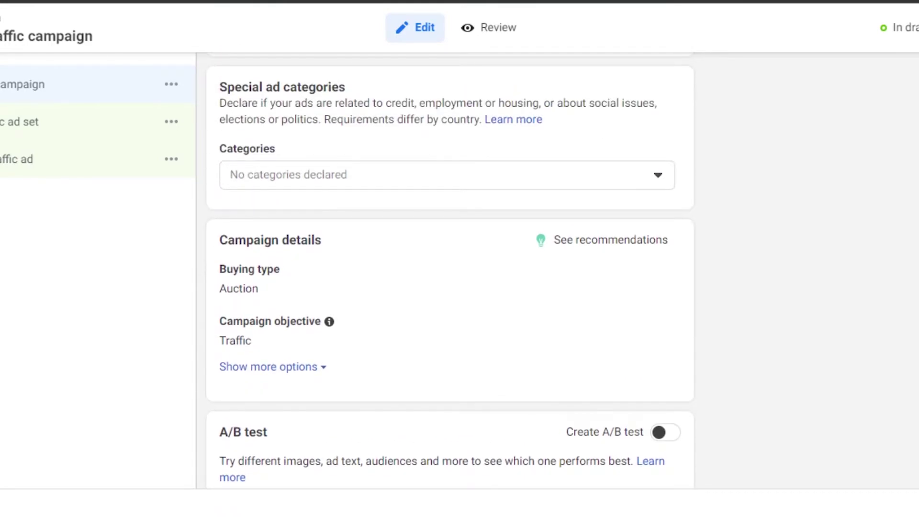
{"action": "scroll", "coordinate": [648, 256], "scroll_direction": "up", "scroll_amount": 2}
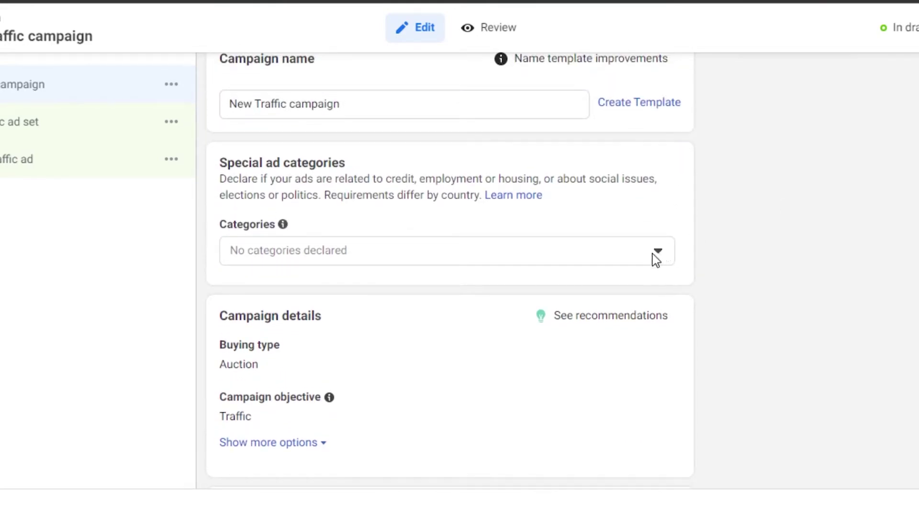
{"action": "left_click", "coordinate": [650, 253]}
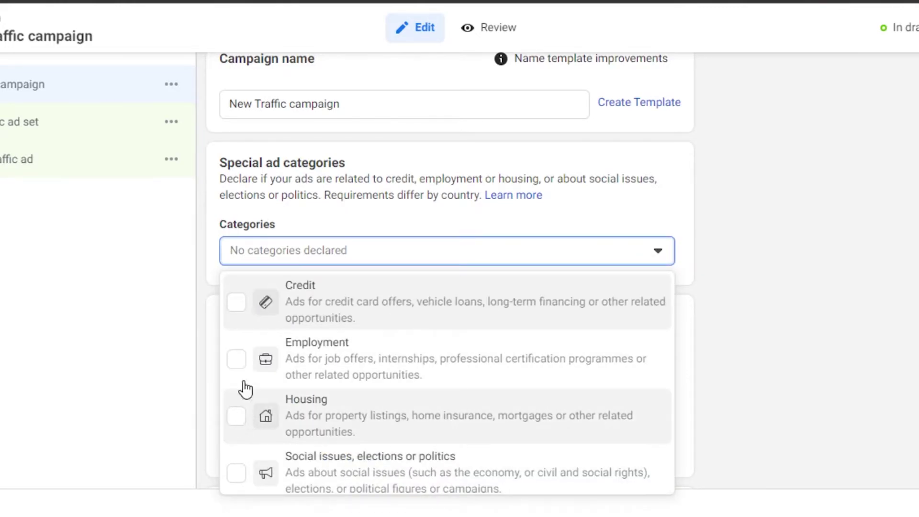
{"action": "left_click", "coordinate": [241, 476]}
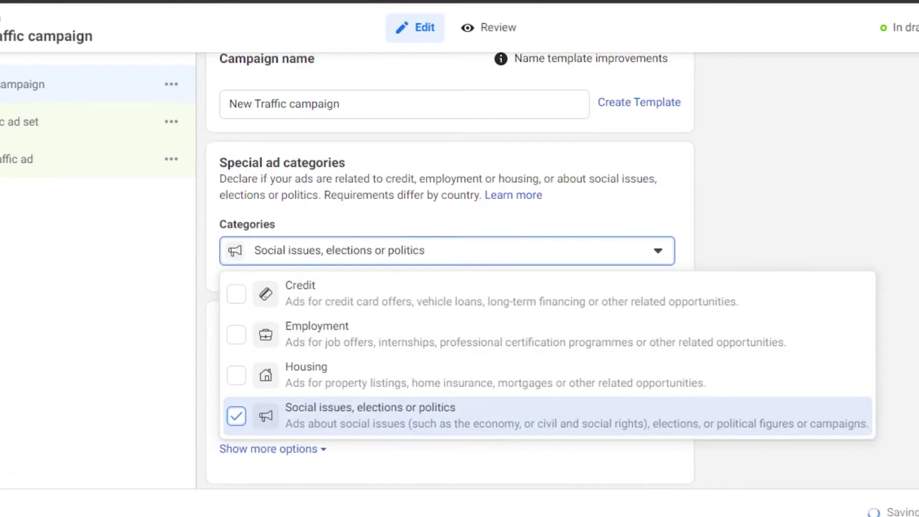
{"action": "scroll", "coordinate": [450, 240], "scroll_direction": "down", "scroll_amount": 4}
{"action": "scroll", "coordinate": [897, 238], "scroll_direction": "up", "scroll_amount": 6}
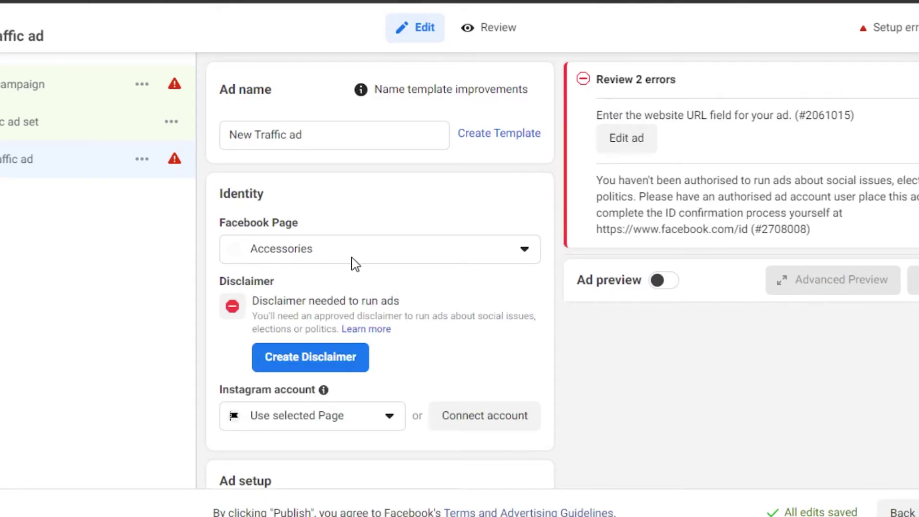
Step: Enter 'watches' as the New Traffic ad's headline
{"action": "scroll", "coordinate": [452, 187], "scroll_direction": "down", "scroll_amount": 8}
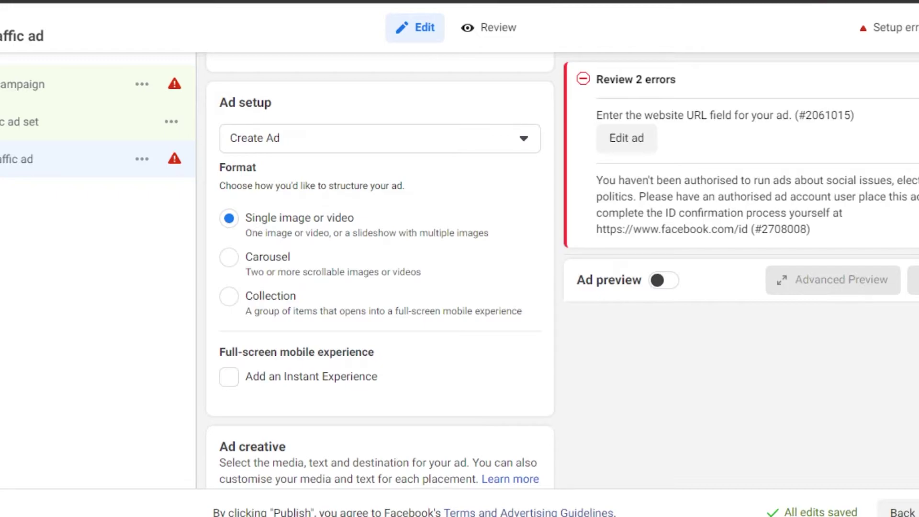
{"action": "scroll", "coordinate": [380, 269], "scroll_direction": "down", "scroll_amount": 1}
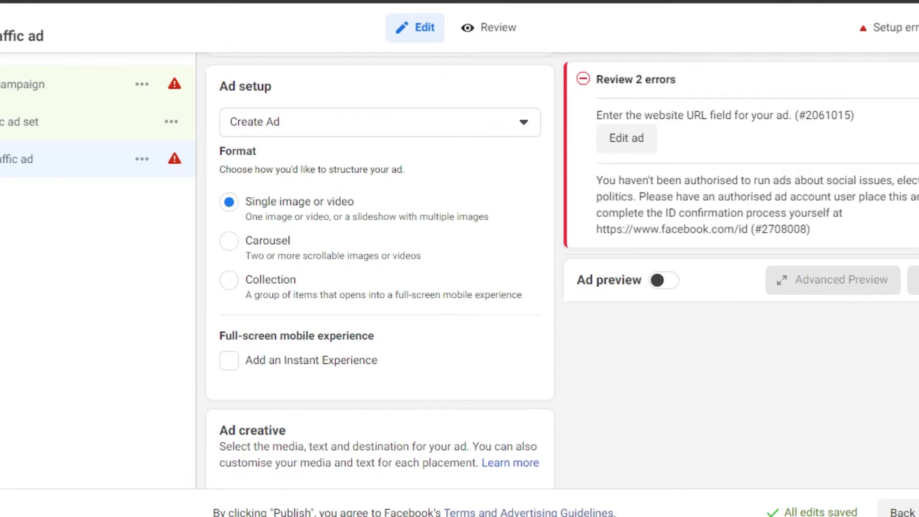
{"action": "scroll", "coordinate": [380, 271], "scroll_direction": "down", "scroll_amount": 10}
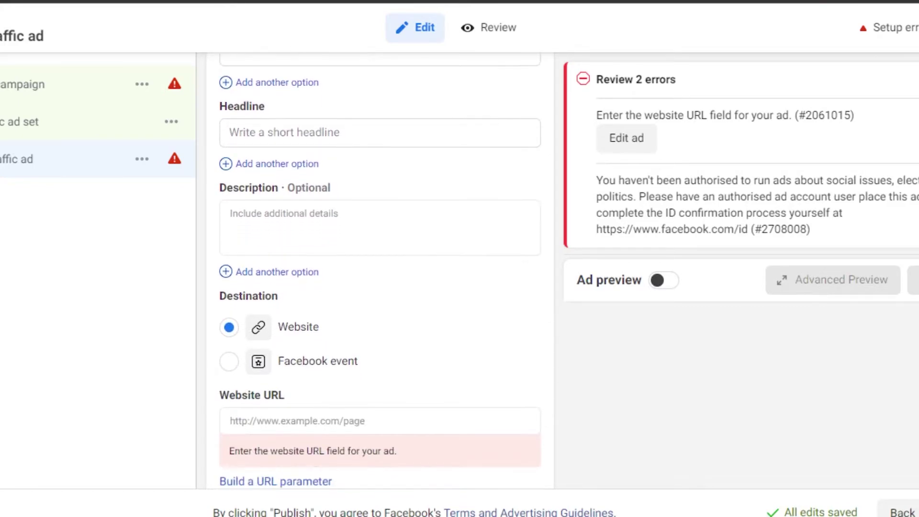
{"action": "left_click", "coordinate": [304, 127]}
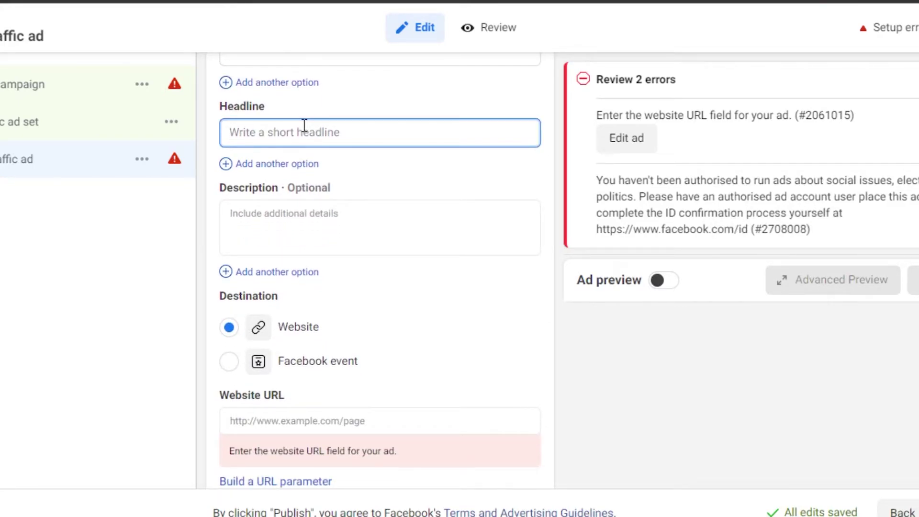
{"action": "type", "text": "watches"}
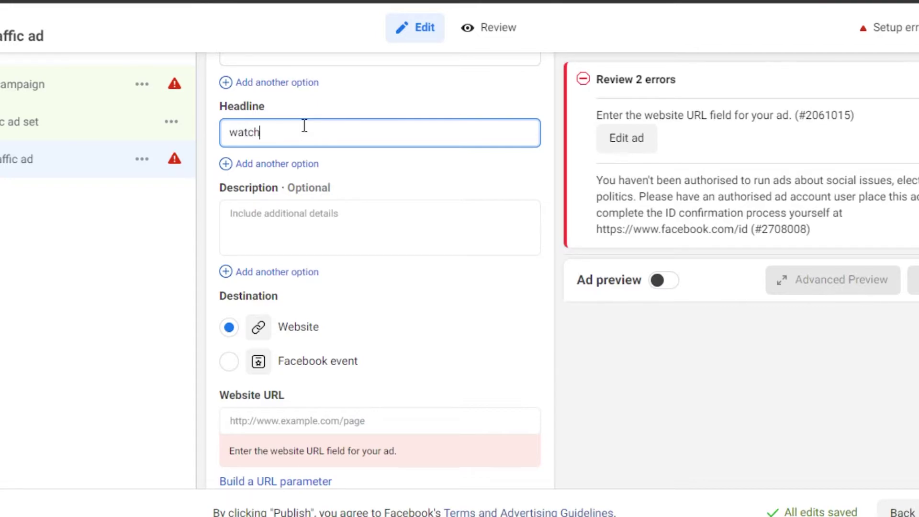
Step: Enter 'description' as the ad description and review the ad settings
{"action": "left_click", "coordinate": [287, 211]}
{"action": "type", "text": "description"}
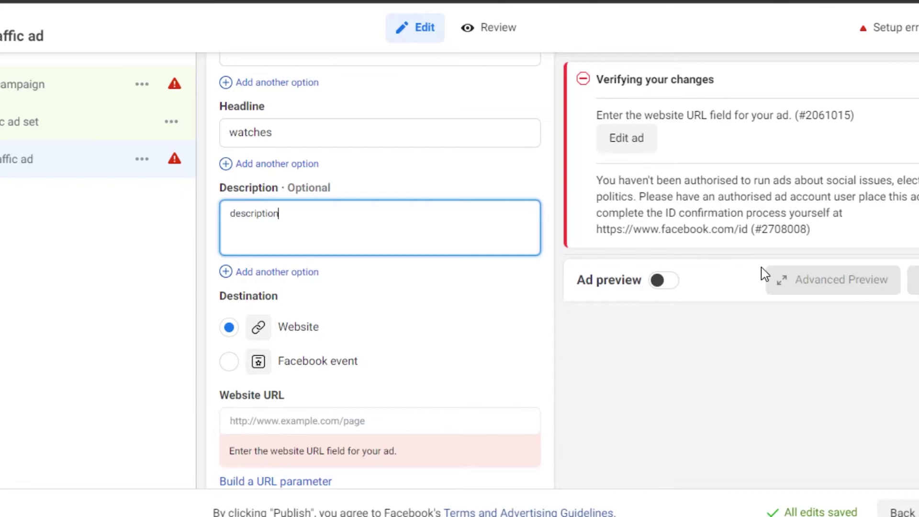
{"action": "scroll", "coordinate": [380, 268], "scroll_direction": "down", "scroll_amount": 10}
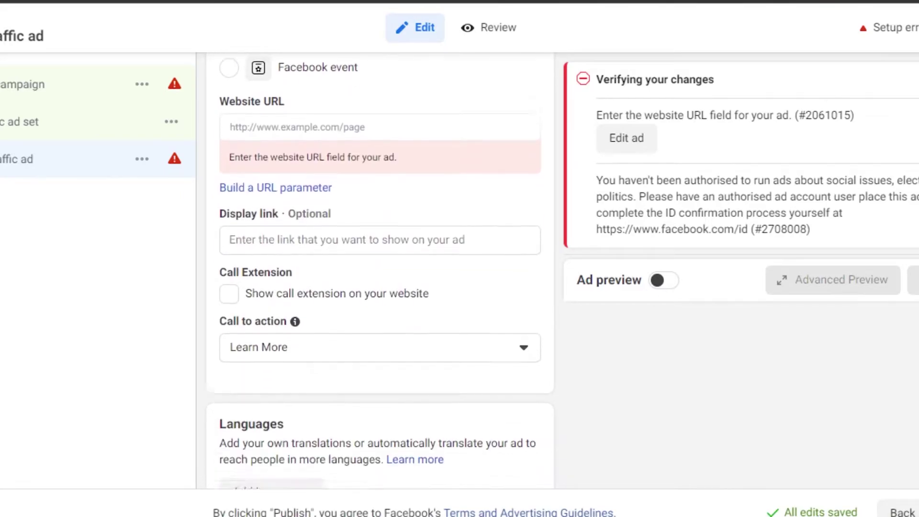
{"action": "scroll", "coordinate": [380, 268], "scroll_direction": "down", "scroll_amount": 2}
{"action": "scroll", "coordinate": [380, 268], "scroll_direction": "up", "scroll_amount": 5}
{"action": "scroll", "coordinate": [380, 268], "scroll_direction": "down", "scroll_amount": 7}
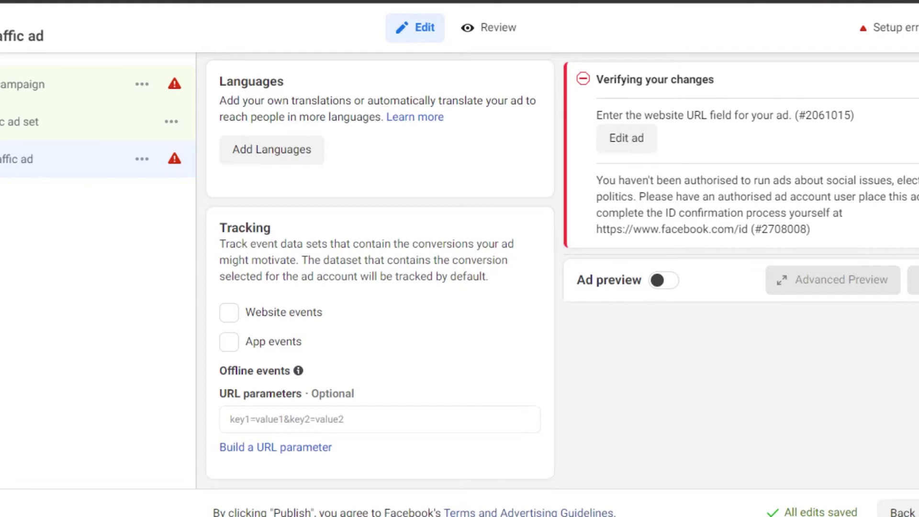
{"action": "scroll", "coordinate": [380, 268], "scroll_direction": "up", "scroll_amount": 15}
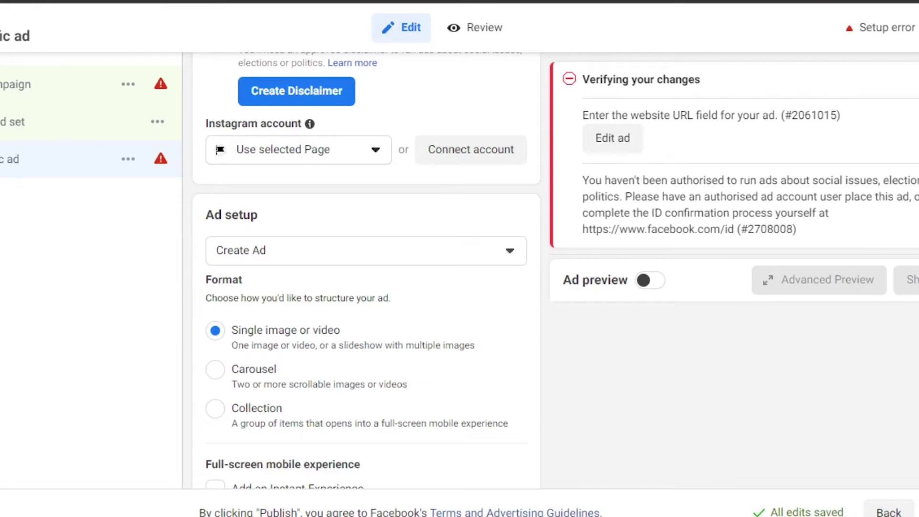
{"action": "scroll", "coordinate": [366, 268], "scroll_direction": "down", "scroll_amount": 10}
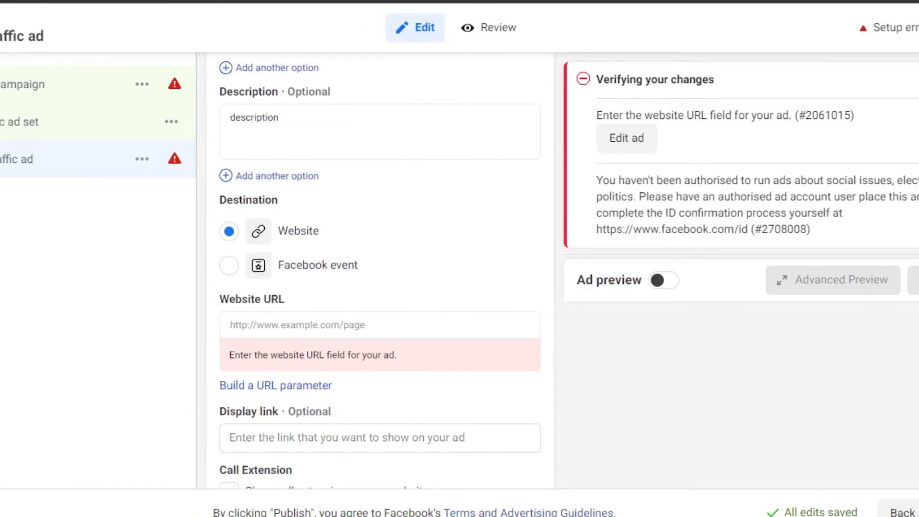
{"action": "scroll", "coordinate": [381, 270], "scroll_direction": "down", "scroll_amount": 11}
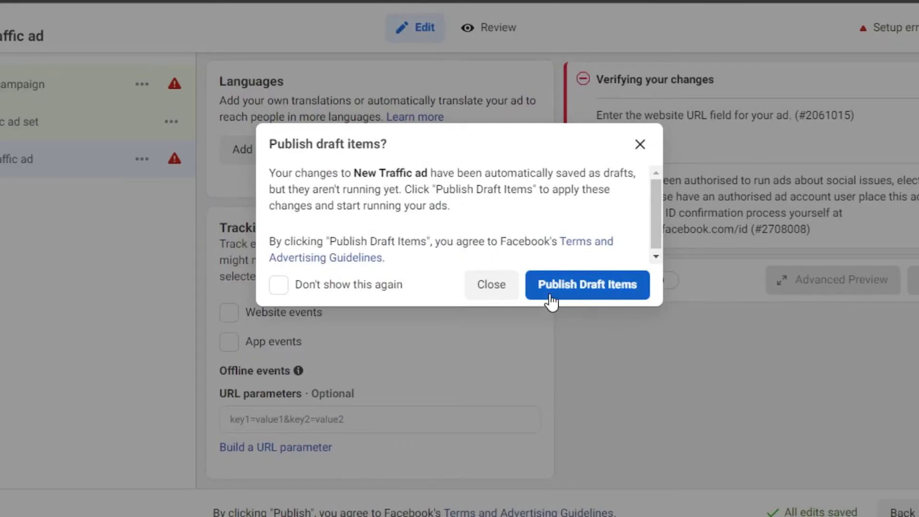
Step: Tick Don't show this again in the Publish draft items prompt
{"action": "left_click", "coordinate": [278, 284]}
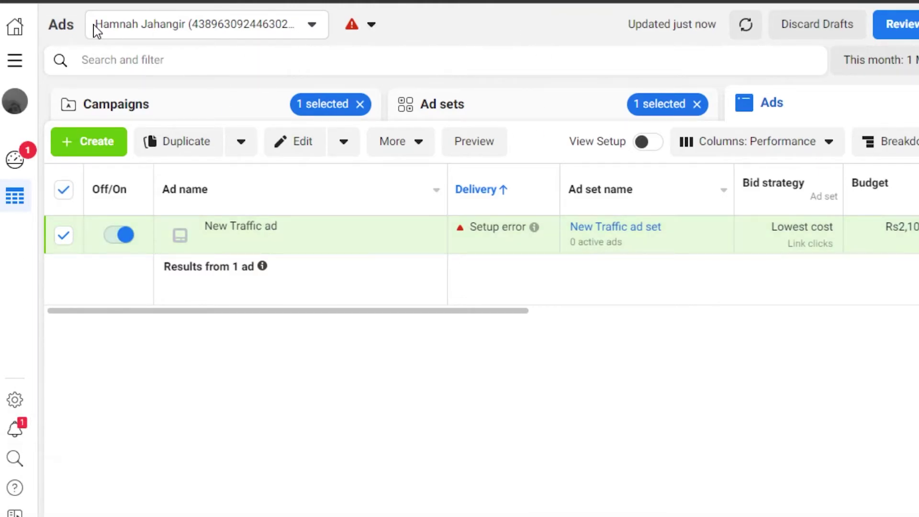
Step: Go to the Audiences tool from the All tools menu
{"action": "left_click", "coordinate": [14, 71]}
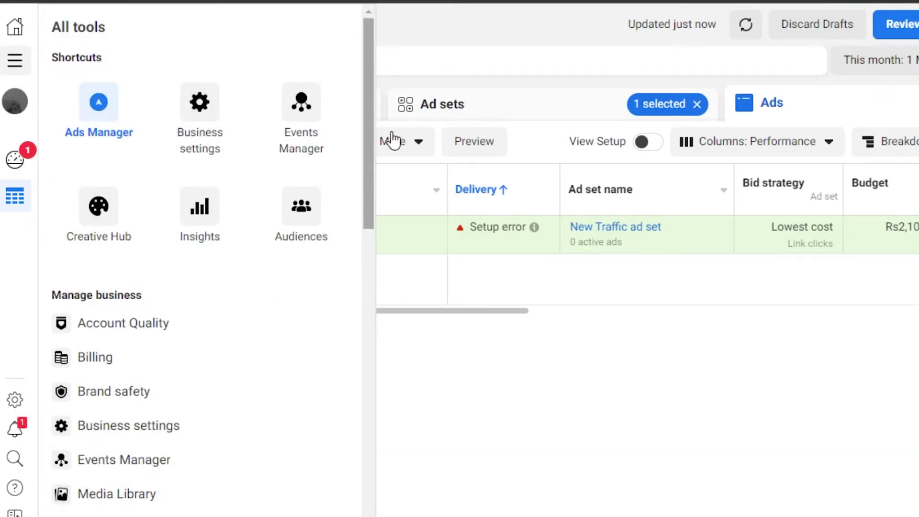
{"action": "left_click", "coordinate": [280, 220]}
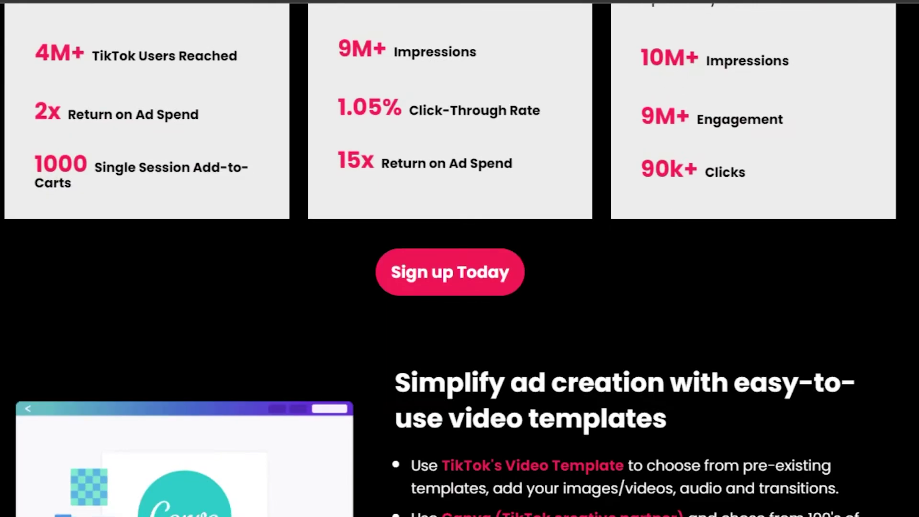
{"action": "scroll", "coordinate": [459, 259], "scroll_direction": "up", "scroll_amount": 5}
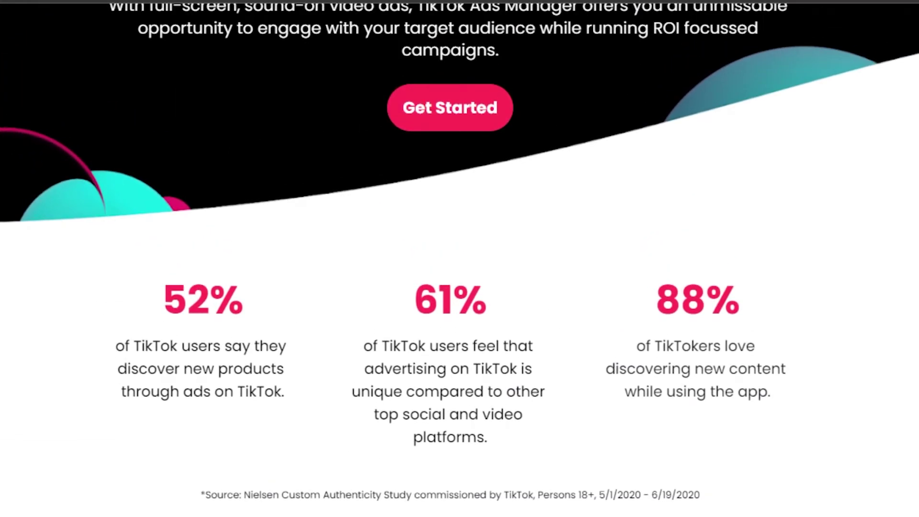
{"action": "scroll", "coordinate": [459, 259], "scroll_direction": "up", "scroll_amount": 4}
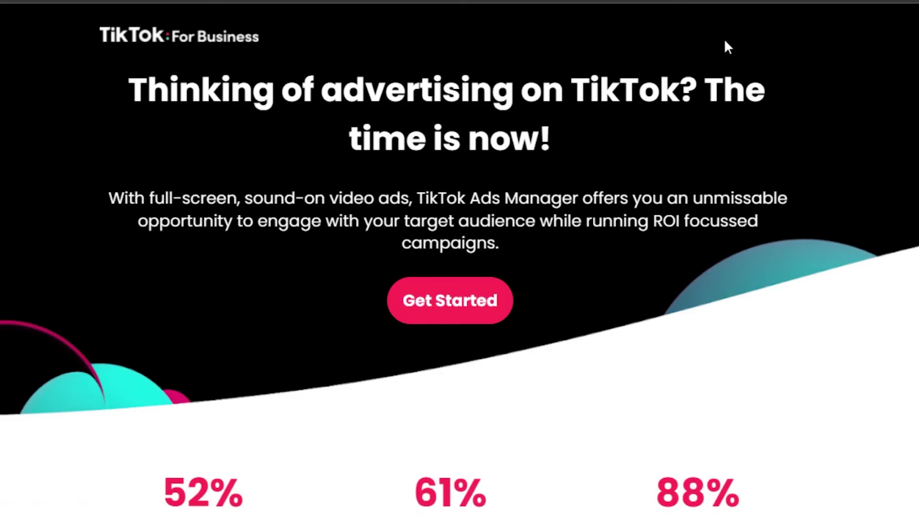
{"action": "scroll", "coordinate": [460, 258], "scroll_direction": "down", "scroll_amount": 15}
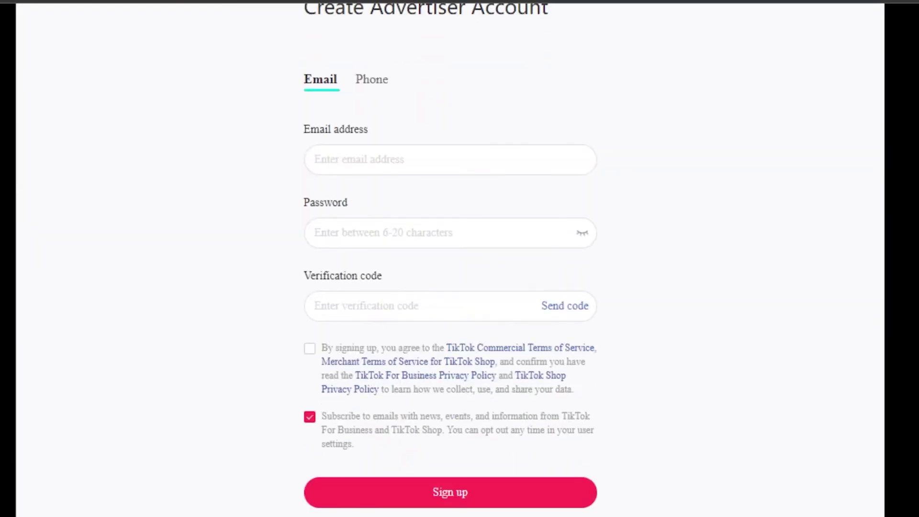
{"action": "scroll", "coordinate": [460, 258], "scroll_direction": "down", "scroll_amount": 12}
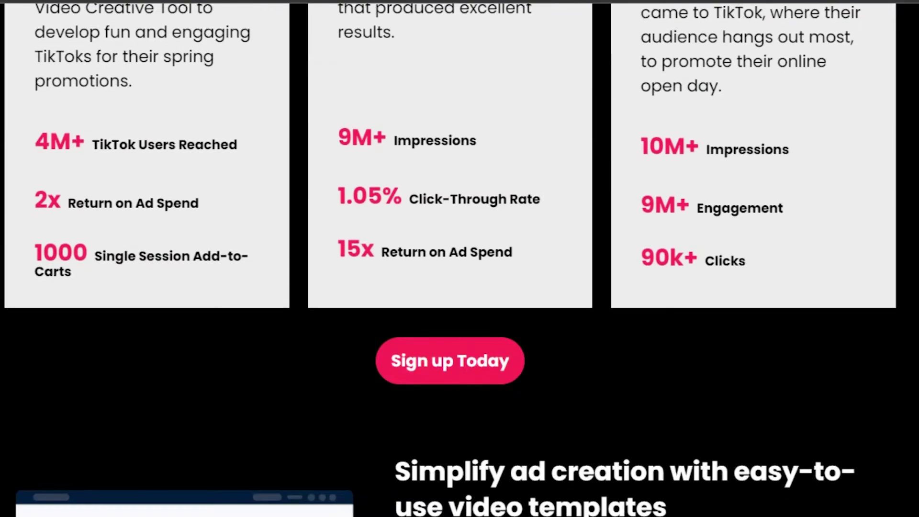
{"action": "scroll", "coordinate": [459, 259], "scroll_direction": "down", "scroll_amount": 13}
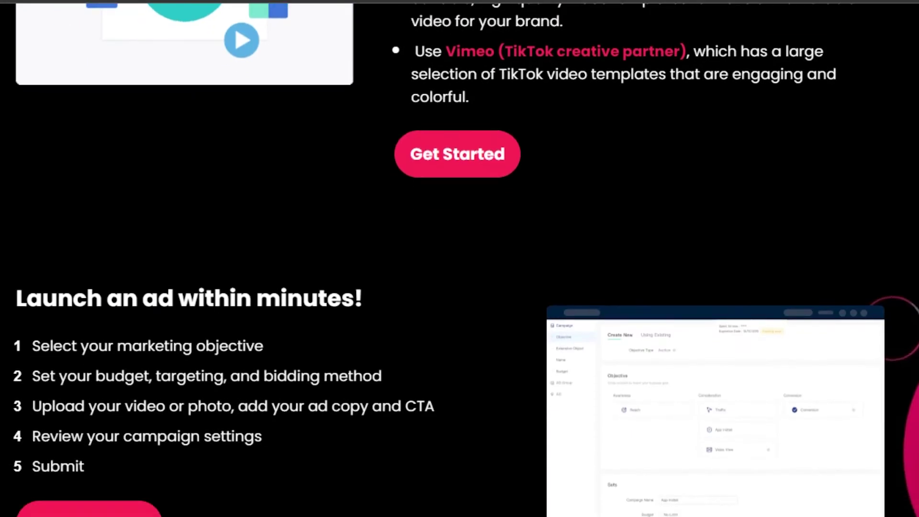
{"action": "scroll", "coordinate": [460, 258], "scroll_direction": "down", "scroll_amount": 4}
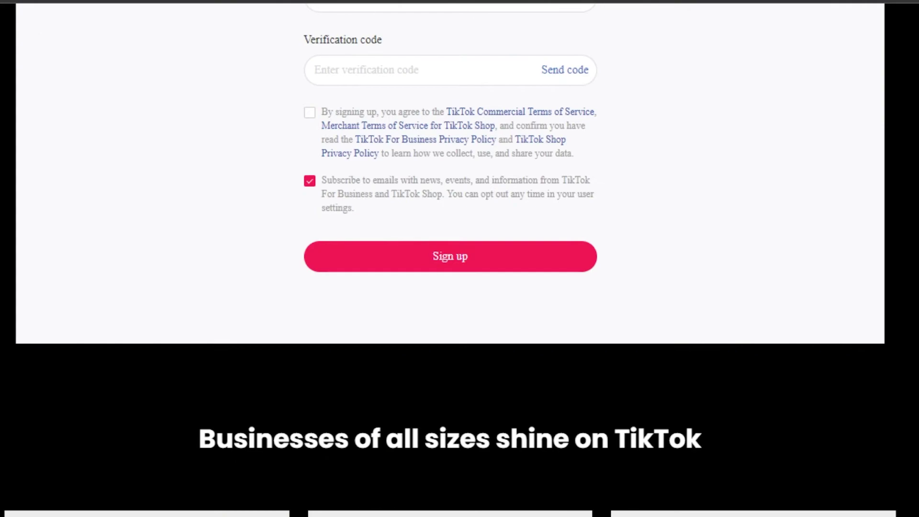
Step: Scroll the TikTok landing page down to the footer and back up
{"action": "scroll", "coordinate": [459, 258], "scroll_direction": "down", "scroll_amount": 20}
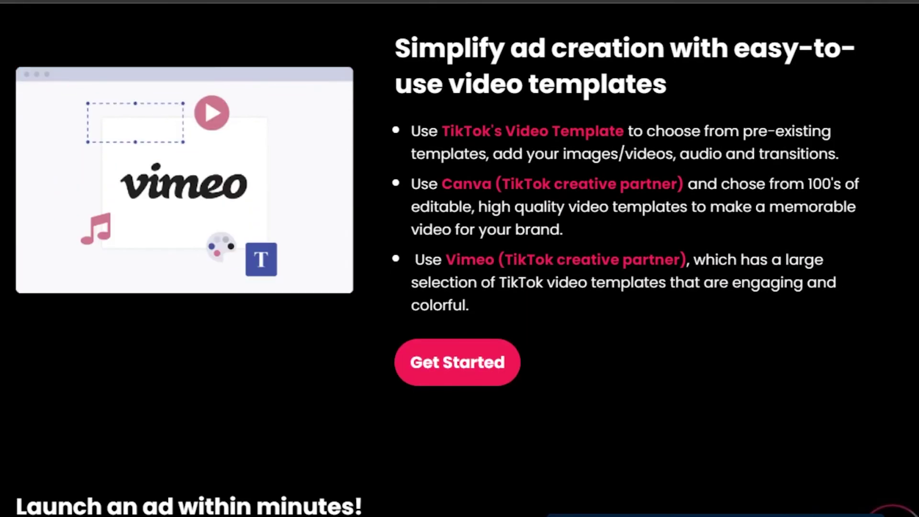
{"action": "scroll", "coordinate": [459, 258], "scroll_direction": "down", "scroll_amount": 8}
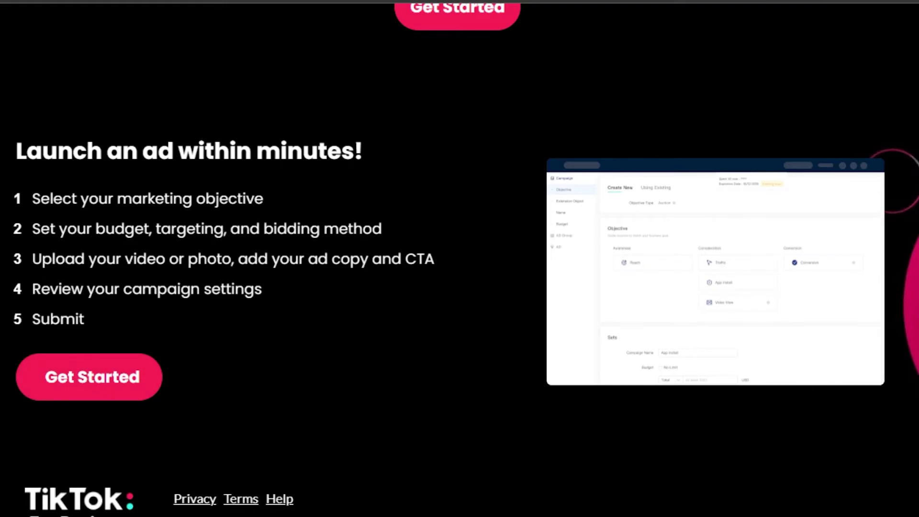
{"action": "scroll", "coordinate": [459, 259], "scroll_direction": "up", "scroll_amount": 20}
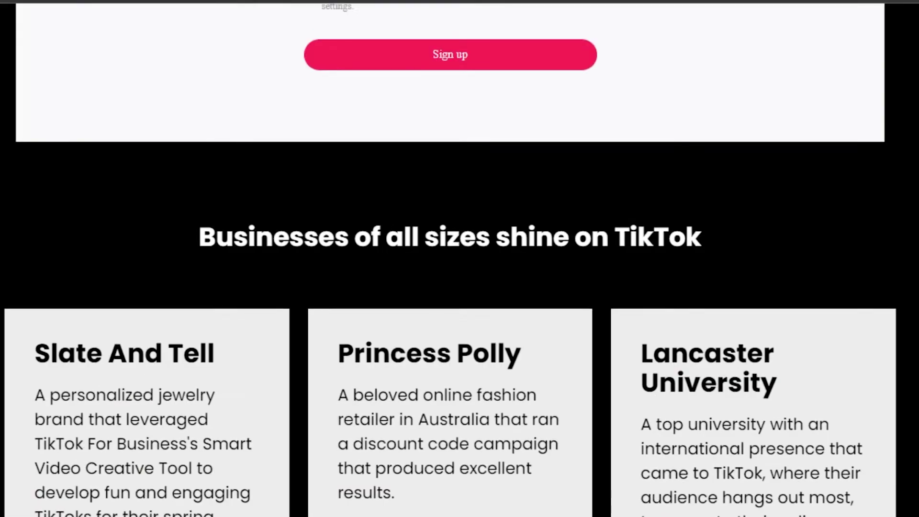
{"action": "scroll", "coordinate": [459, 259], "scroll_direction": "down", "scroll_amount": 15}
{"action": "scroll", "coordinate": [459, 258], "scroll_direction": "down", "scroll_amount": 6}
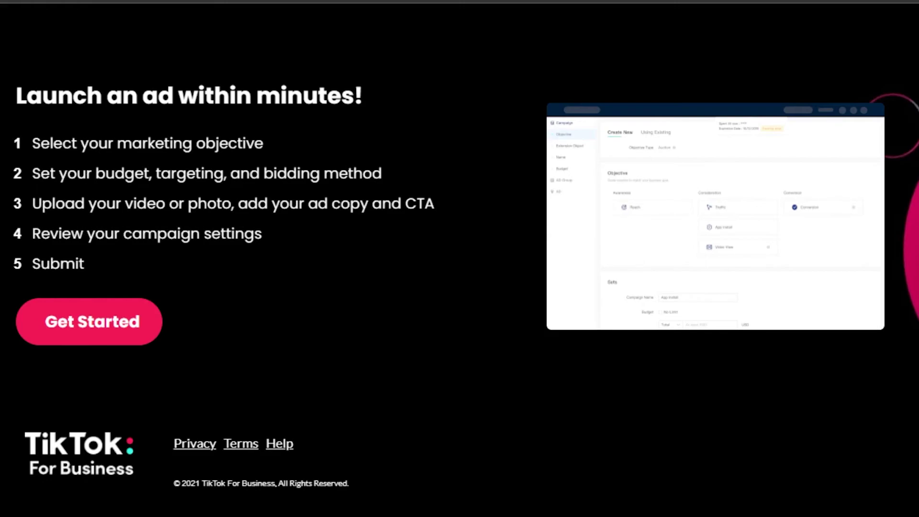
{"action": "scroll", "coordinate": [682, 14], "scroll_direction": "up", "scroll_amount": 20}
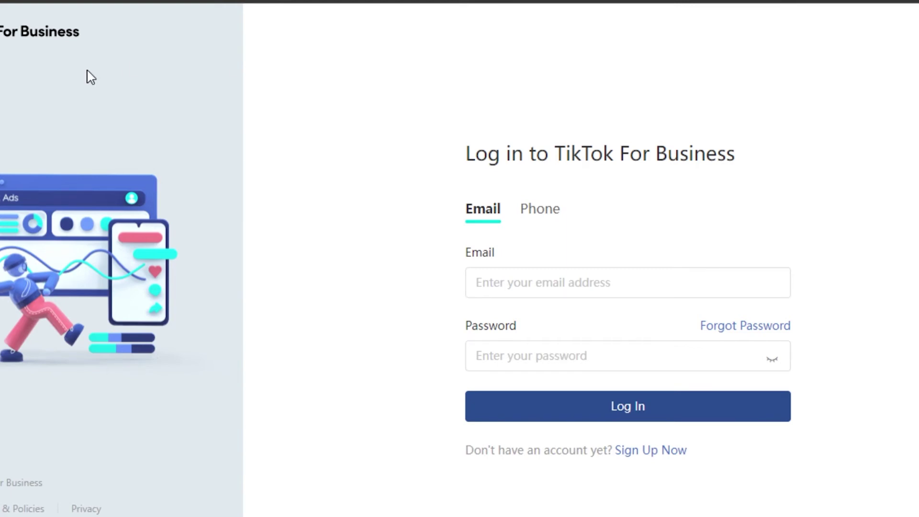
Step: Focus the login email field, scroll the page, then start typing facebook.com to return
{"action": "left_click", "coordinate": [529, 281]}
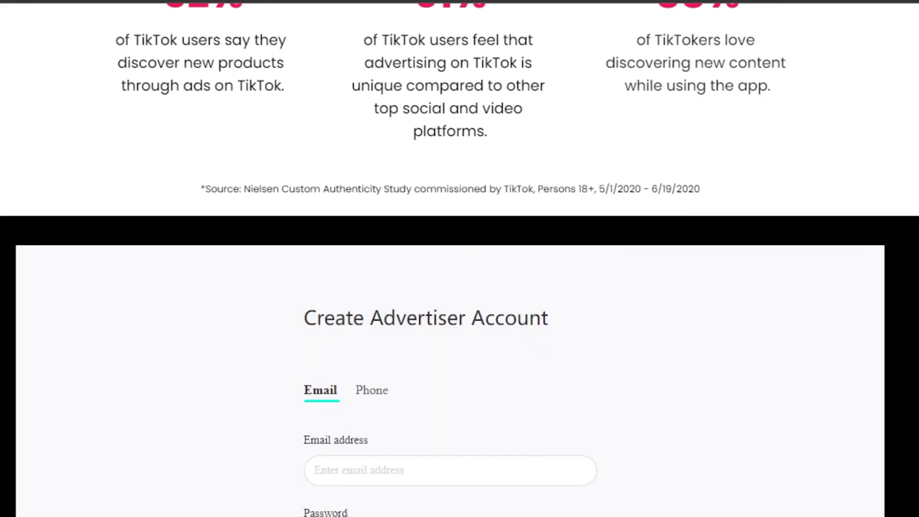
{"action": "scroll", "coordinate": [460, 259], "scroll_direction": "down", "scroll_amount": 20}
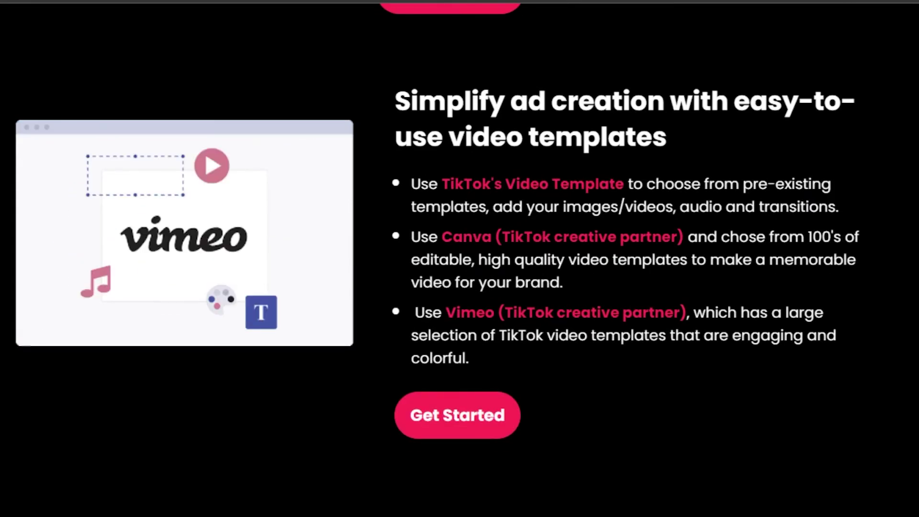
{"action": "scroll", "coordinate": [460, 258], "scroll_direction": "down", "scroll_amount": 3}
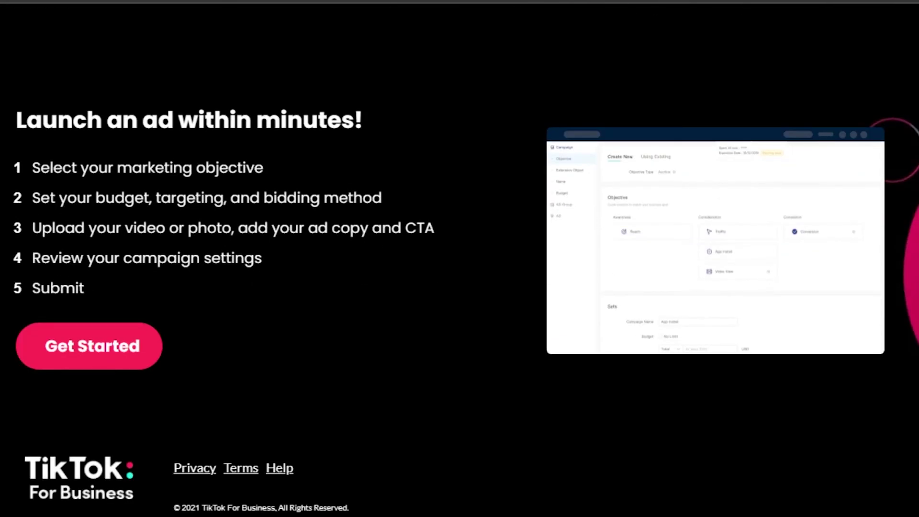
{"action": "scroll", "coordinate": [460, 258], "scroll_direction": "up", "scroll_amount": 20}
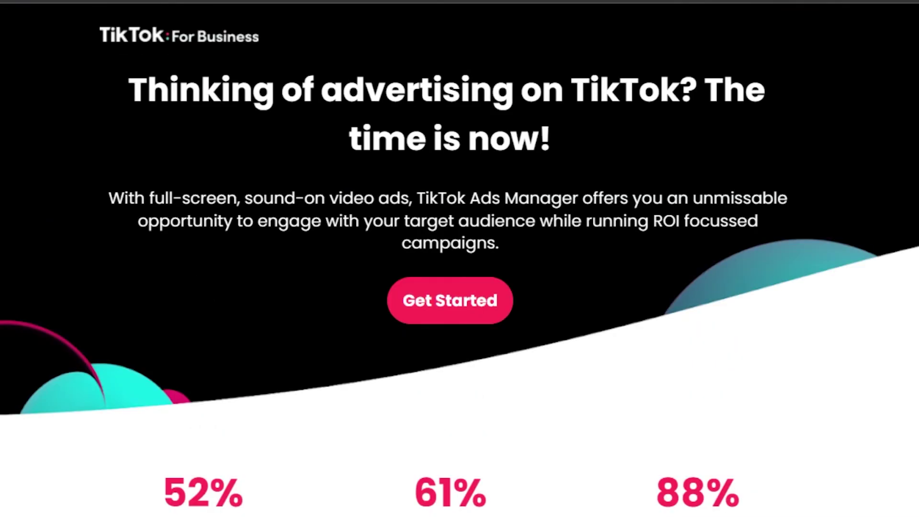
{"action": "type", "text": "f"}
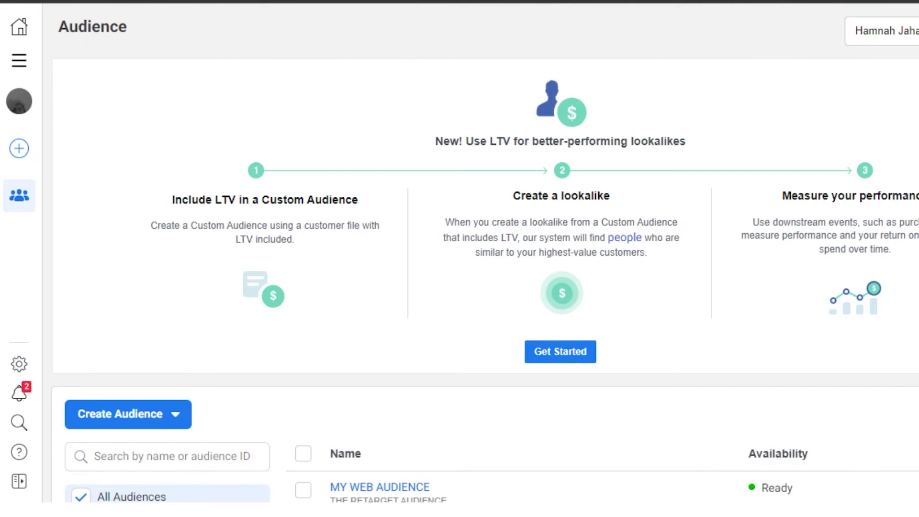
Step: Open the All tools menu and browse through its business tool sections
{"action": "left_click", "coordinate": [19, 60]}
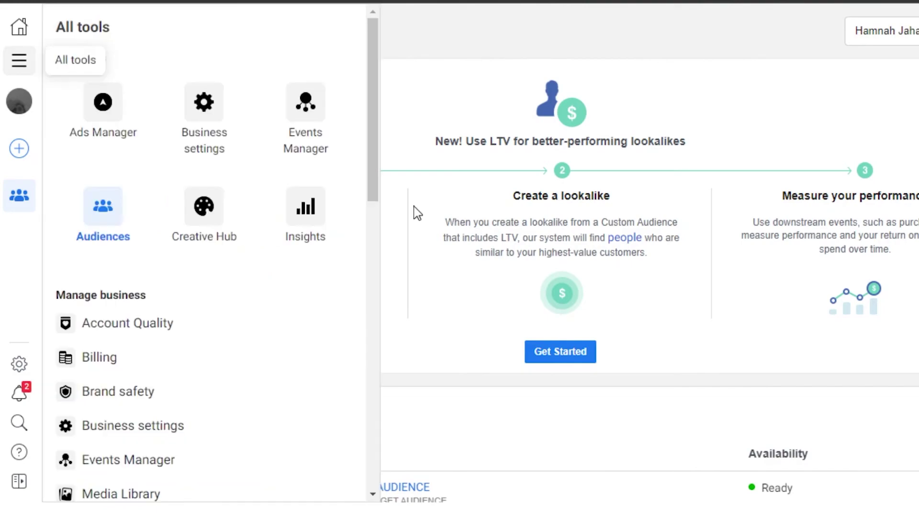
{"action": "left_click_drag", "start_coordinate": [373, 127], "coordinate": [377, 405]}
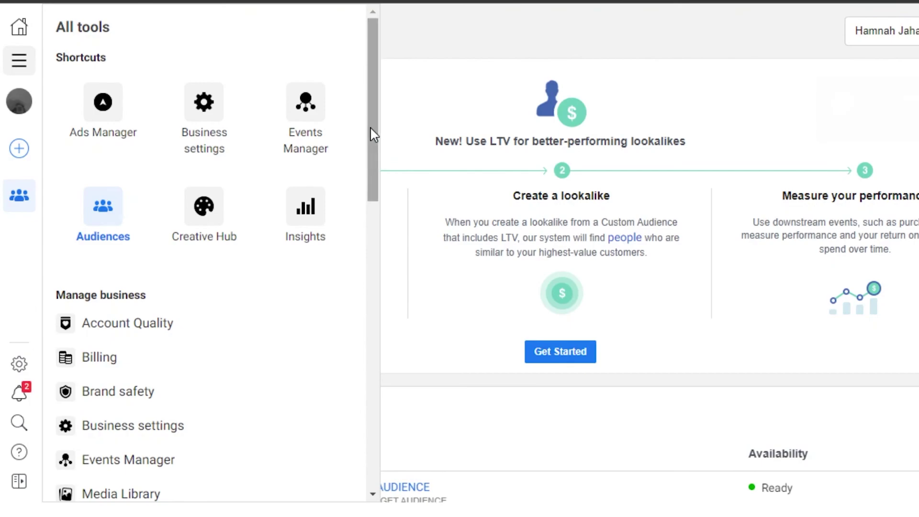
{"action": "left_click_drag", "start_coordinate": [372, 136], "coordinate": [370, 381]}
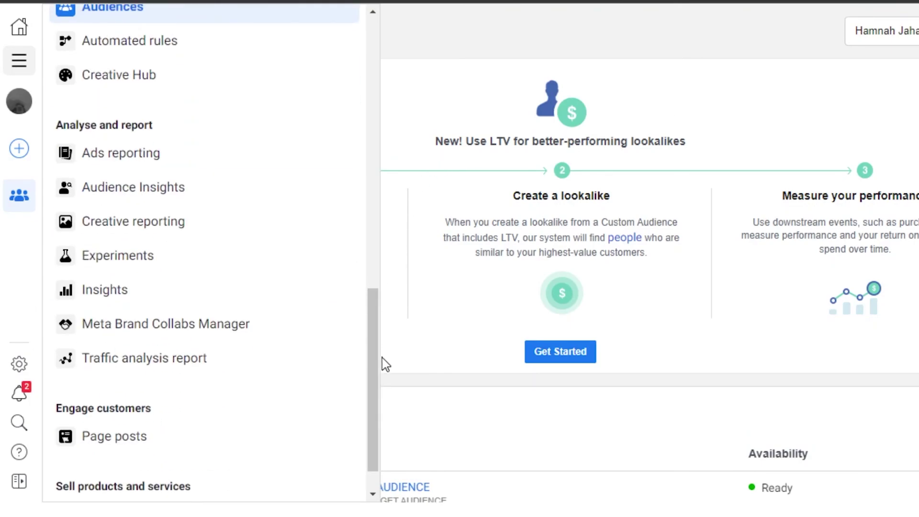
{"action": "left_click_drag", "start_coordinate": [376, 379], "coordinate": [381, 168]}
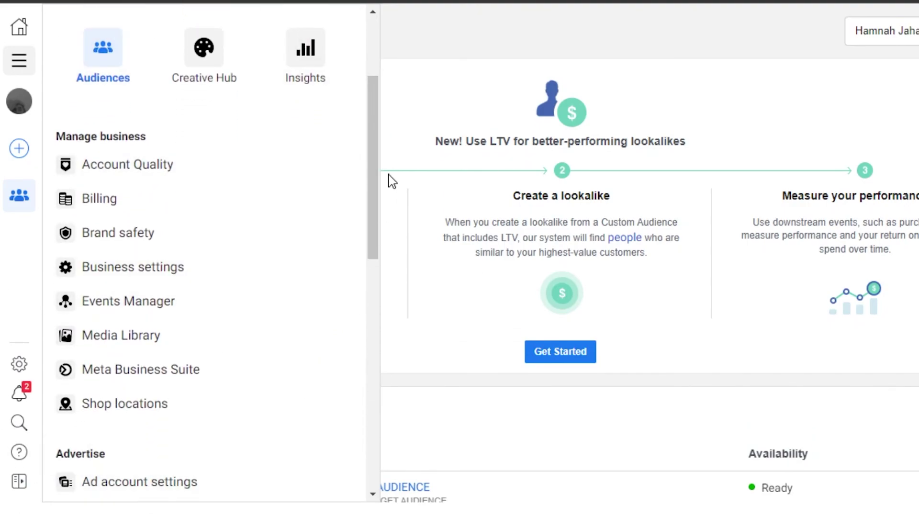
{"action": "left_click_drag", "start_coordinate": [375, 192], "coordinate": [378, 90]}
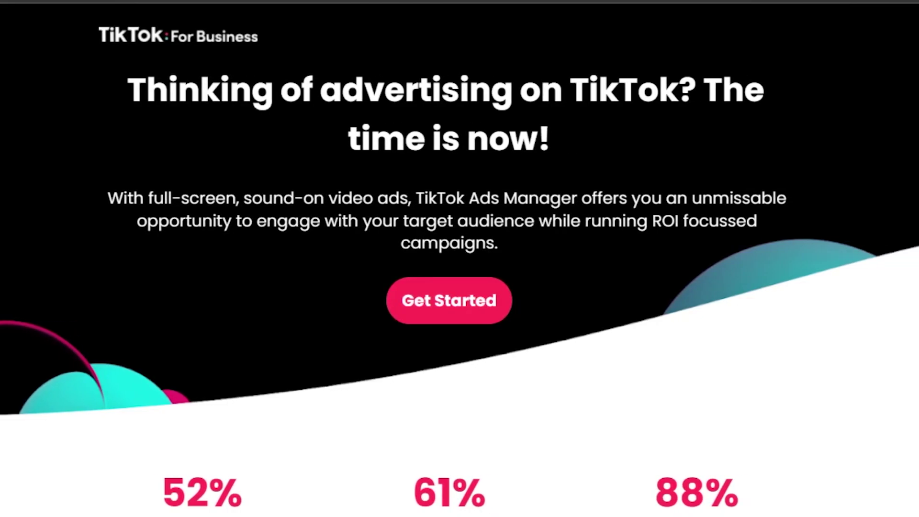
Step: Scroll through the TikTok landing page and Create Advertiser Account form
{"action": "scroll", "coordinate": [449, 260], "scroll_direction": "down", "scroll_amount": 20}
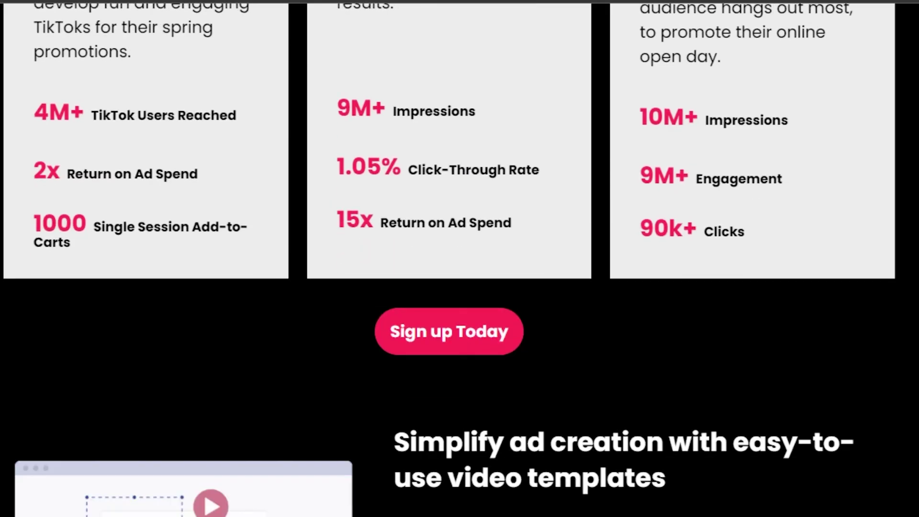
{"action": "scroll", "coordinate": [459, 258], "scroll_direction": "down", "scroll_amount": 5}
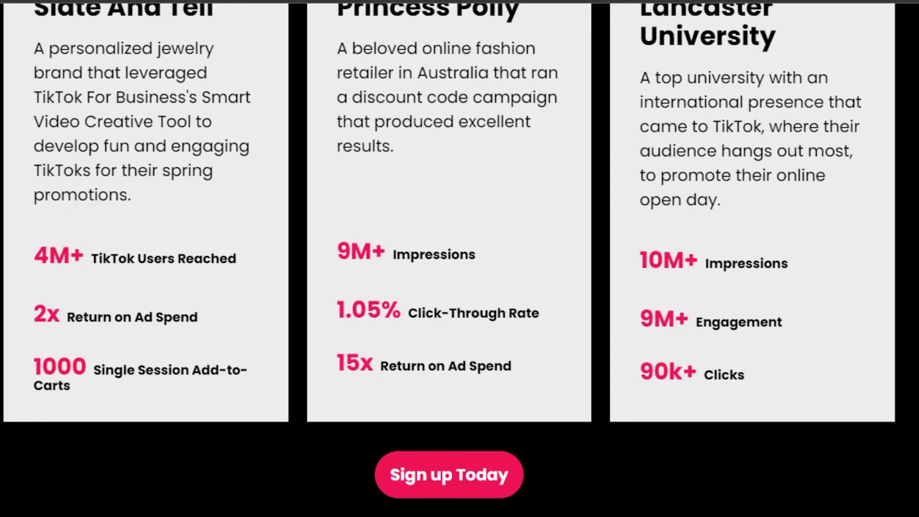
{"action": "scroll", "coordinate": [460, 259], "scroll_direction": "down", "scroll_amount": 8}
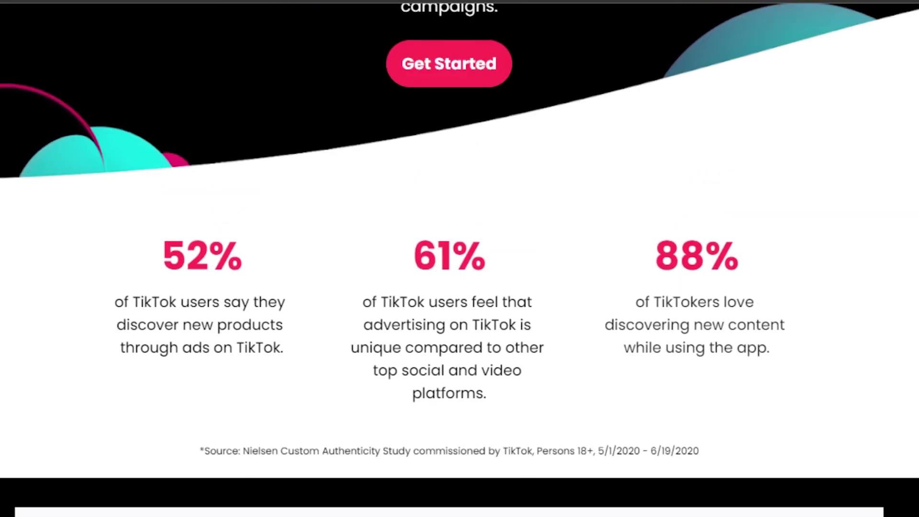
{"action": "scroll", "coordinate": [459, 259], "scroll_direction": "up", "scroll_amount": 5}
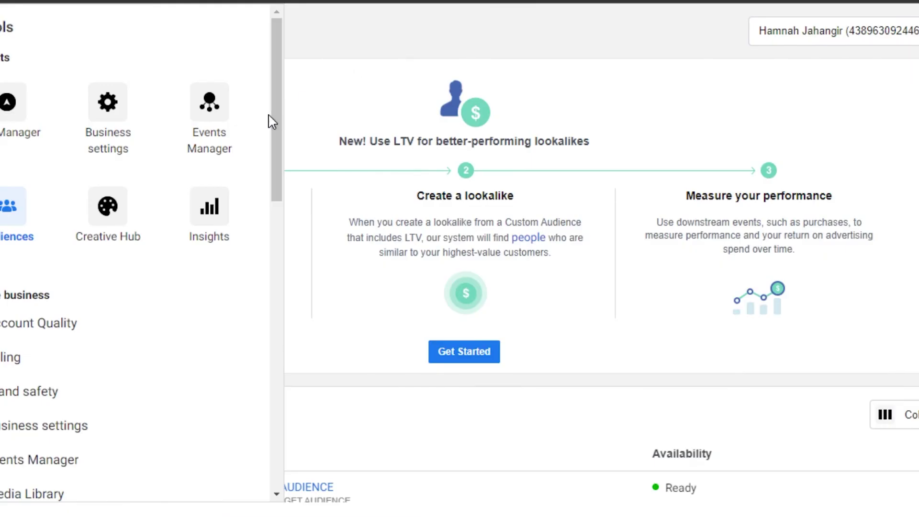
{"action": "left_click_drag", "start_coordinate": [267, 119], "coordinate": [282, 134]}
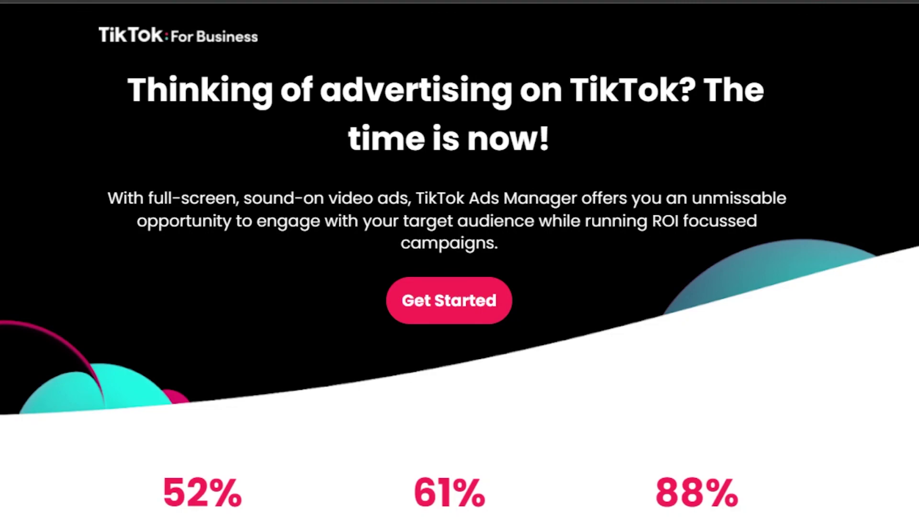
{"action": "scroll", "coordinate": [449, 191], "scroll_direction": "down", "scroll_amount": 15}
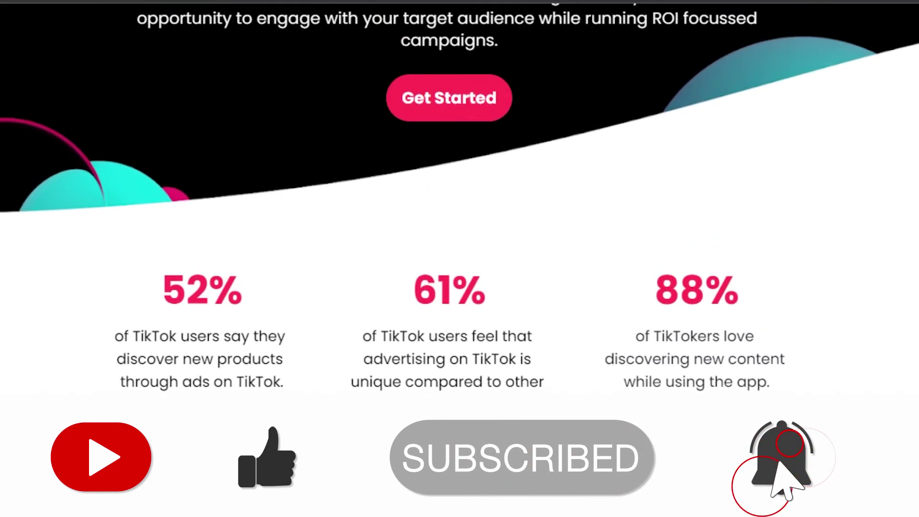
{"action": "scroll", "coordinate": [459, 215], "scroll_direction": "up", "scroll_amount": 5}
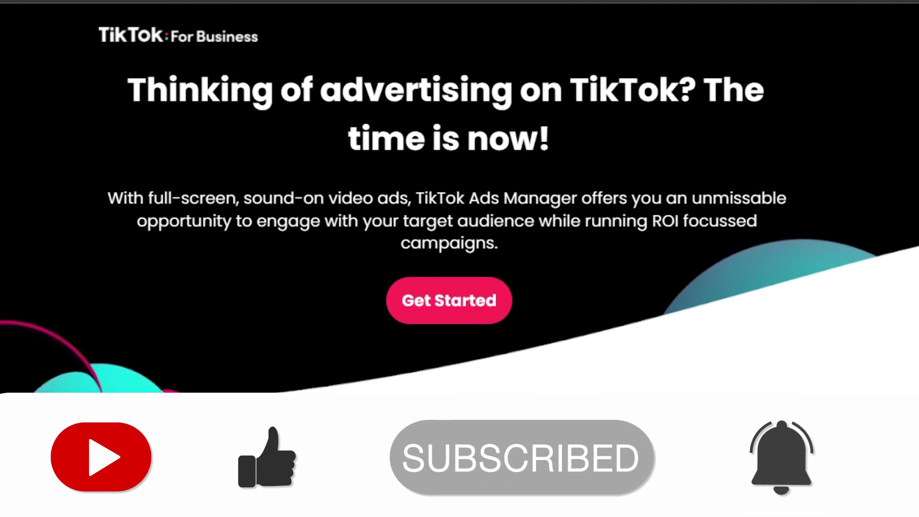